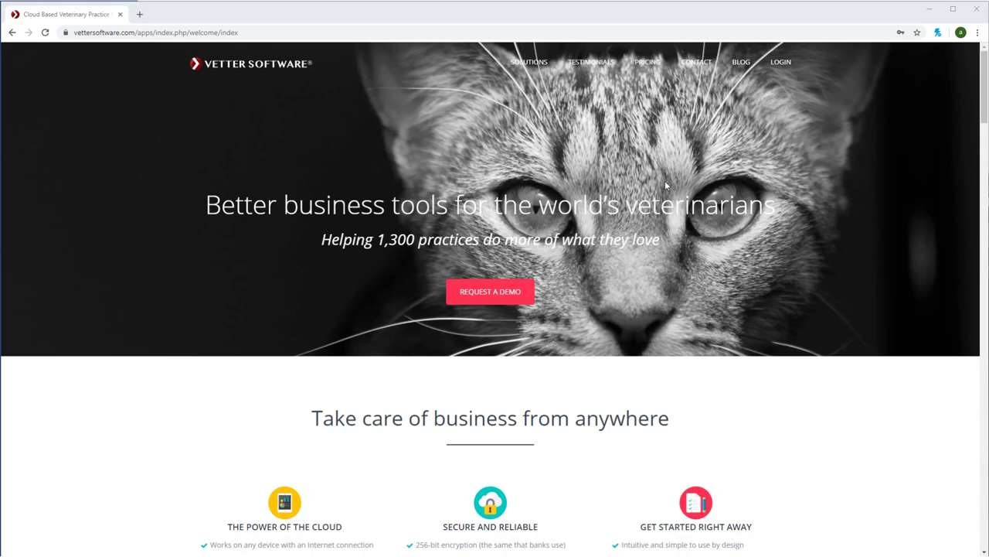
Log in to the practice account using the saved browser login
left_click(781, 62)
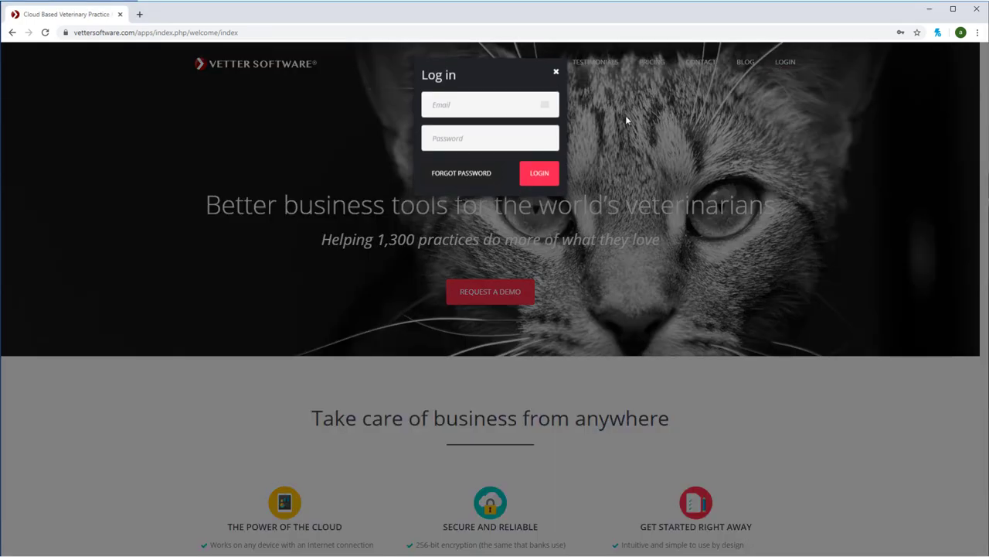
left_click(477, 108)
left_click(477, 133)
left_click(540, 177)
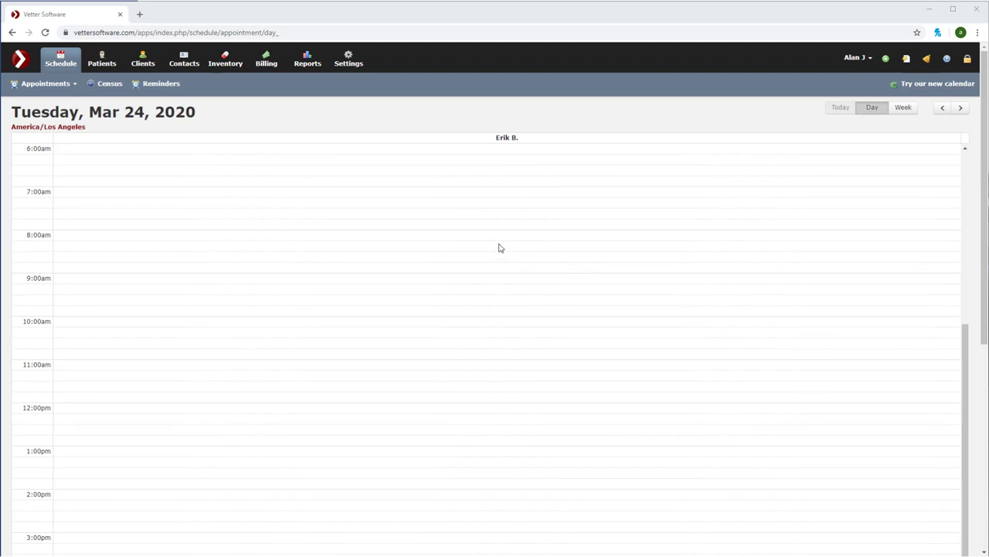
left_click(106, 63)
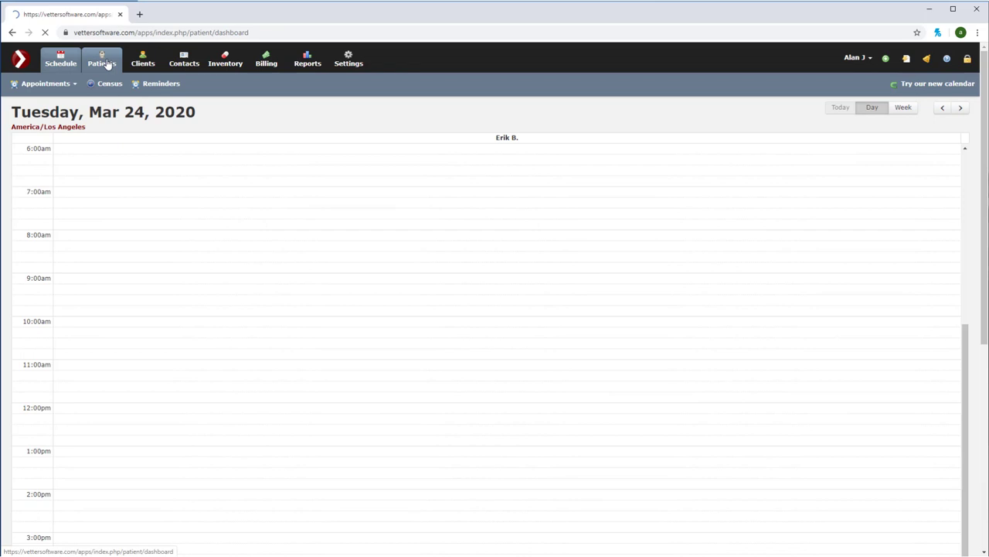
left_click(900, 87)
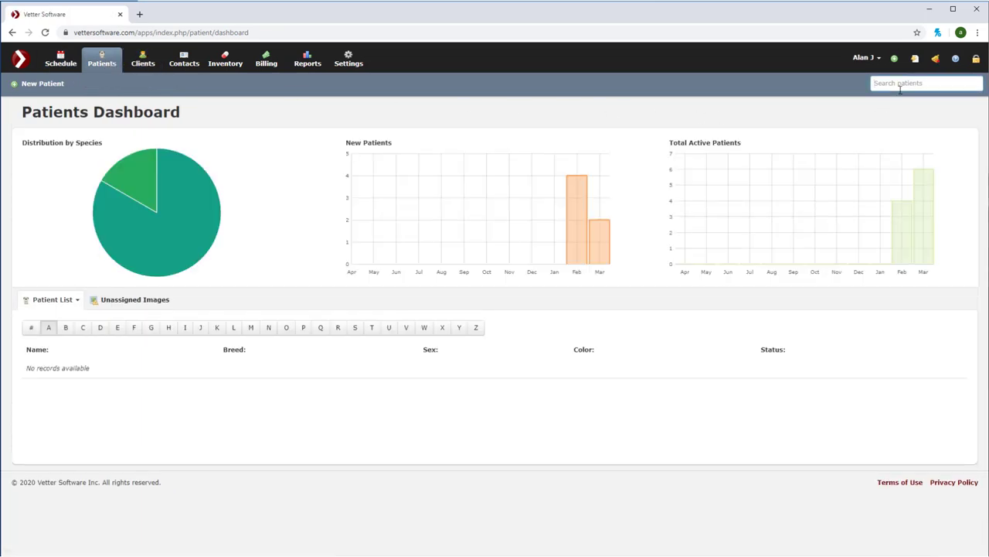
type("cookie")
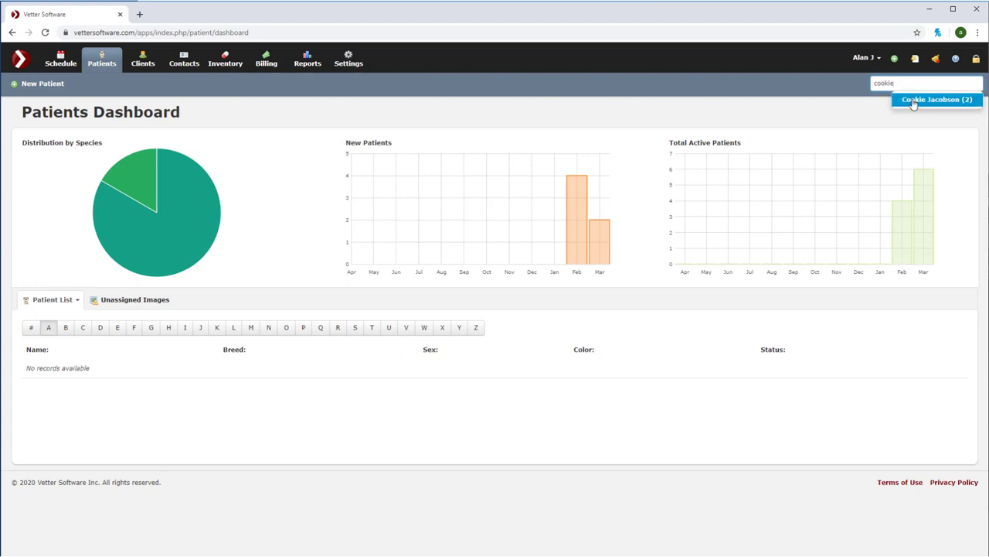
left_click(912, 101)
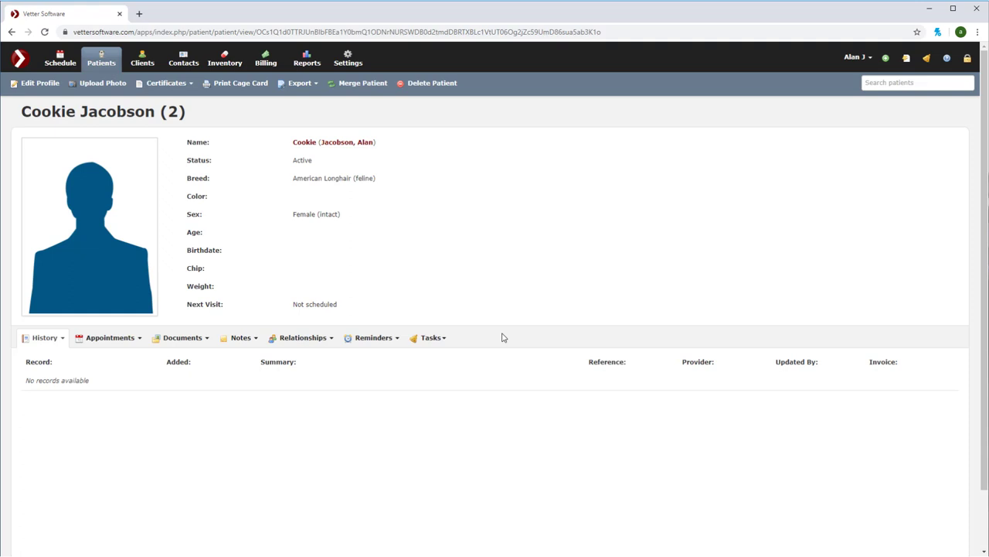
Create a new Medical Record from Cookie's History menu
left_click(63, 340)
mouse_move(99, 522)
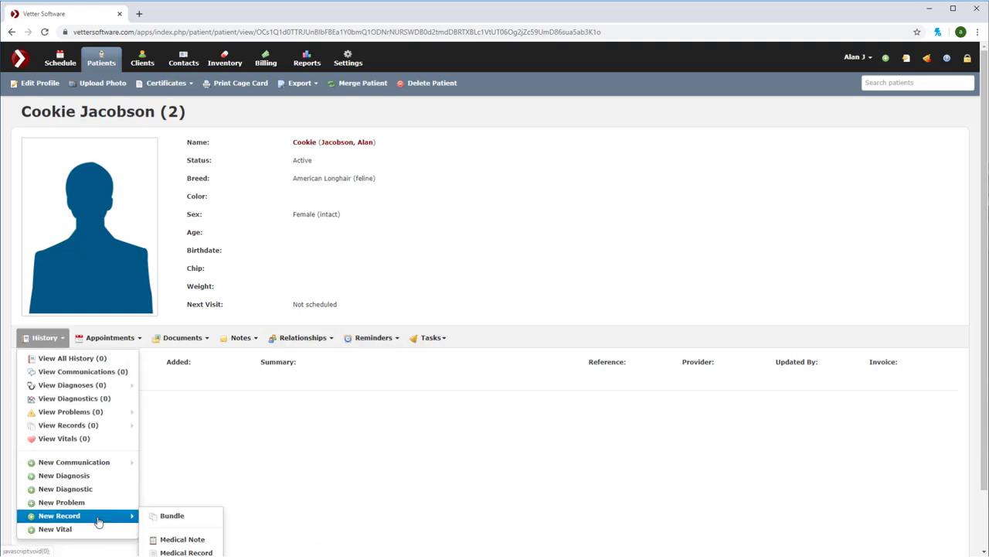
left_click(199, 552)
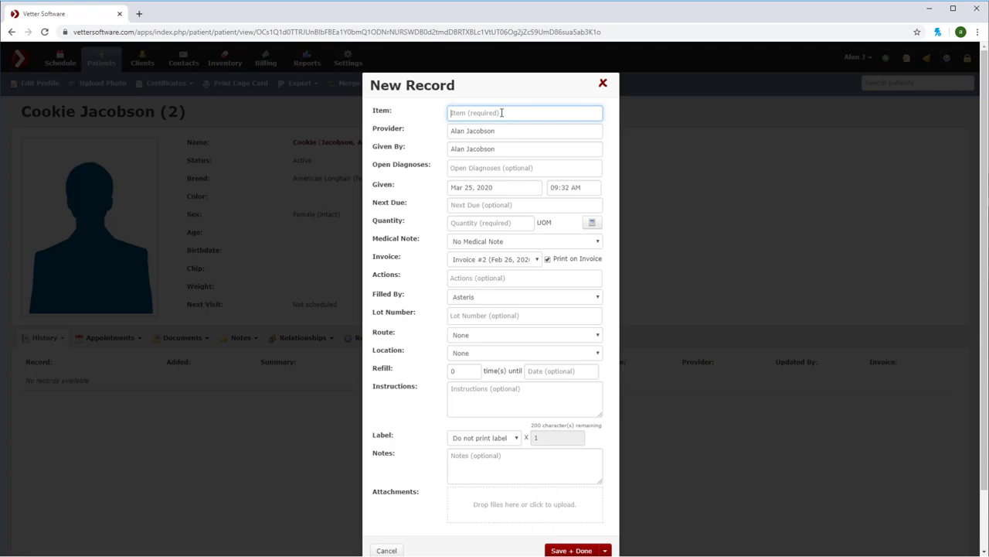
Set the record item to 4 View Xray and save it with Save + Done
type("4 view")
left_click(515, 144)
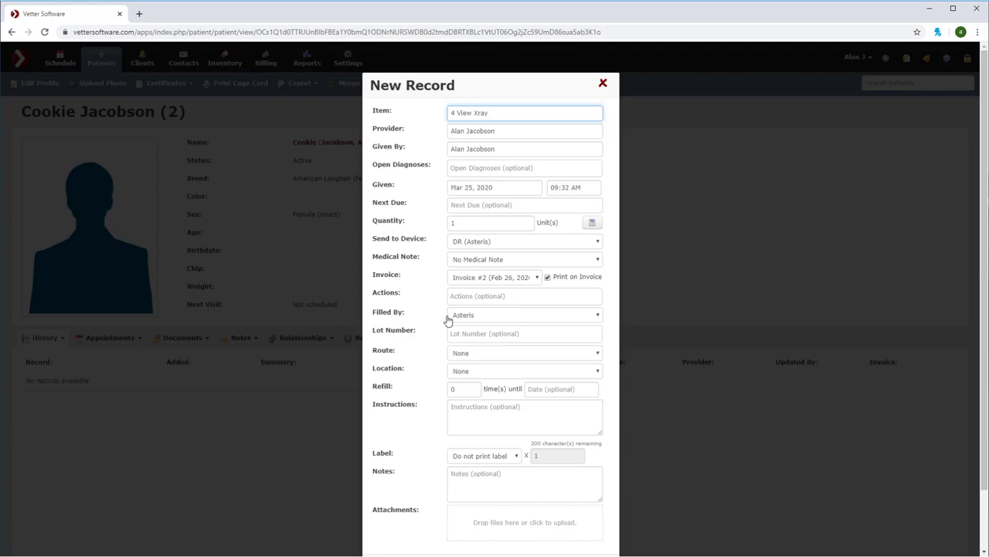
scroll(446, 319, "down", 2)
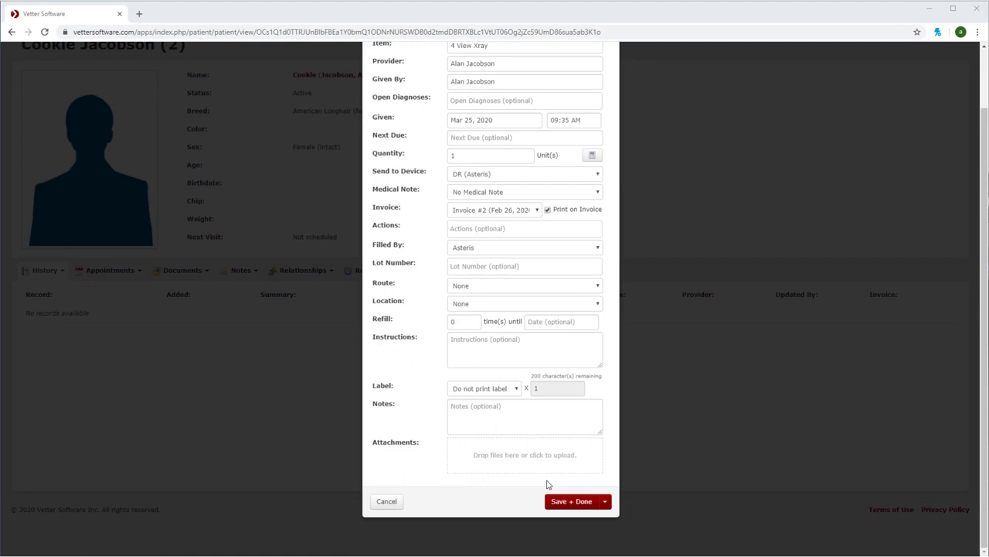
left_click(564, 501)
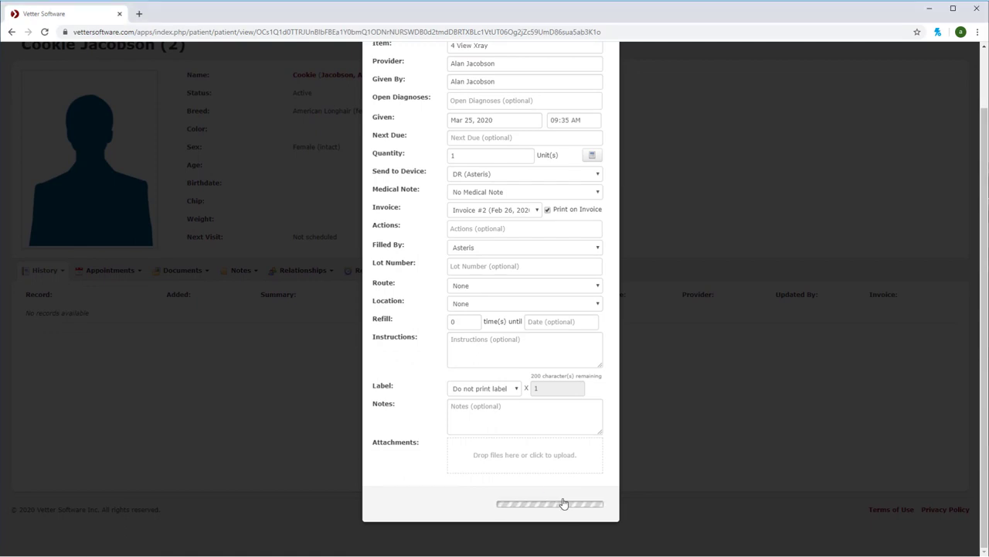
scroll(561, 487, "down", 2)
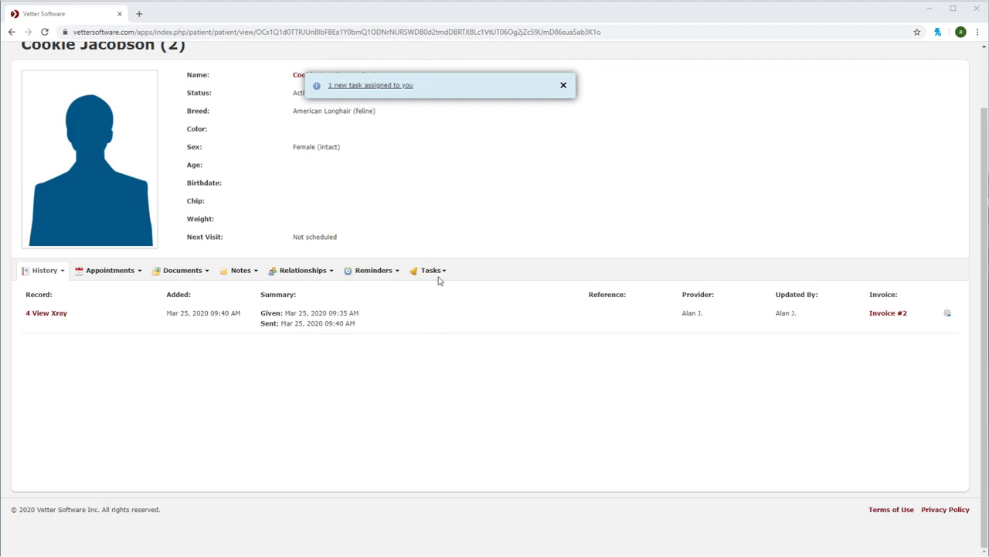
From the assigned task, open Cookie's newest study with View Online (Asteris)
left_click(391, 87)
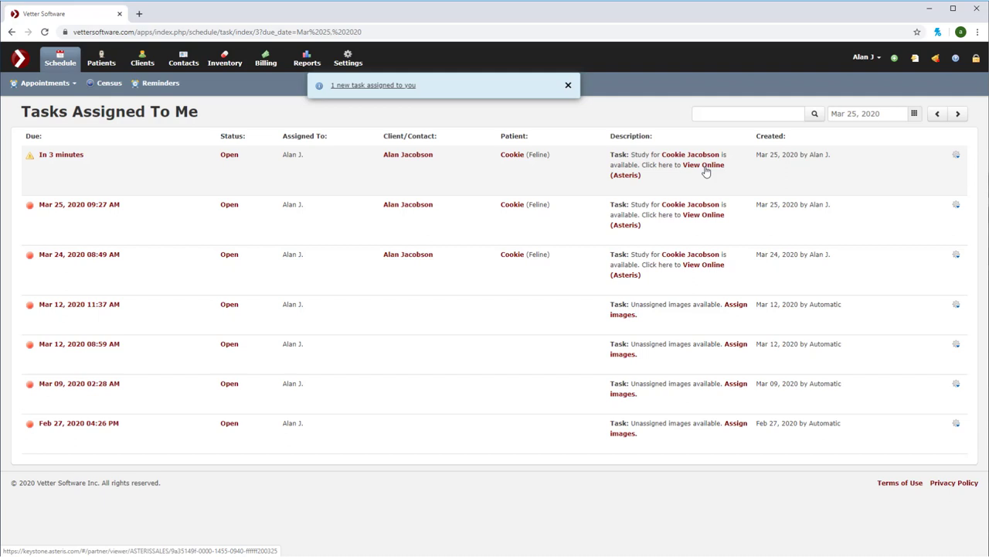
left_click(703, 166)
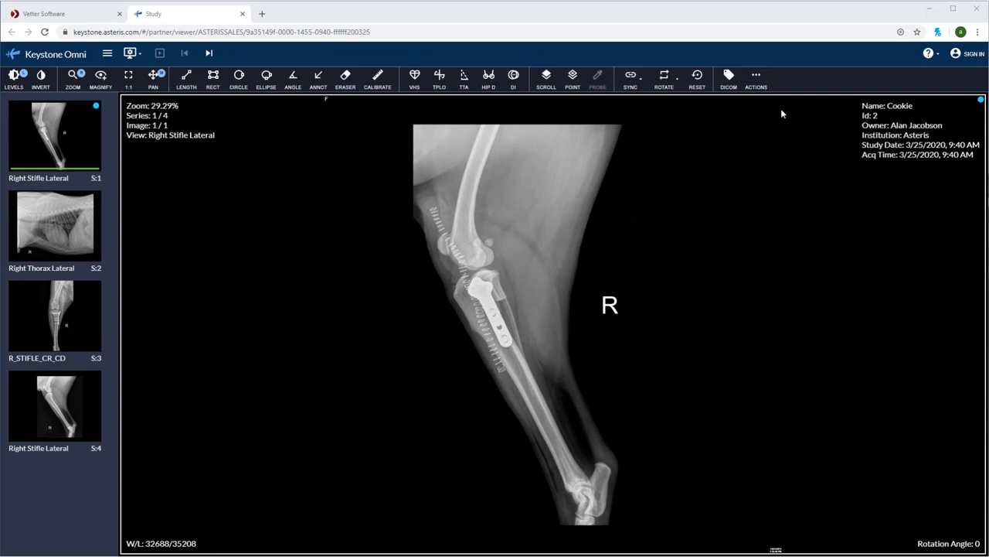
Sign in to Keystone Omni with the autofilled credentials and go back to Vetter Software
left_click(968, 53)
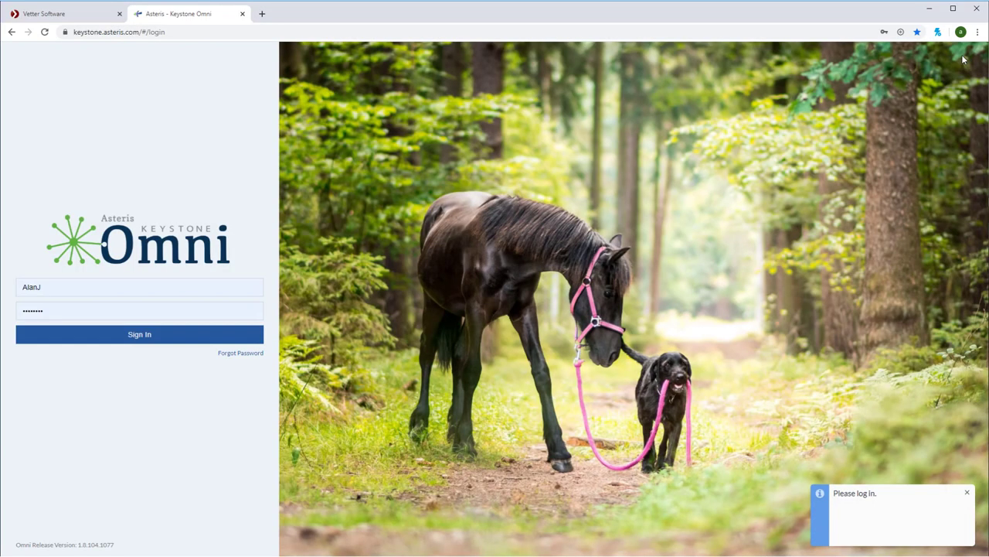
left_click(128, 339)
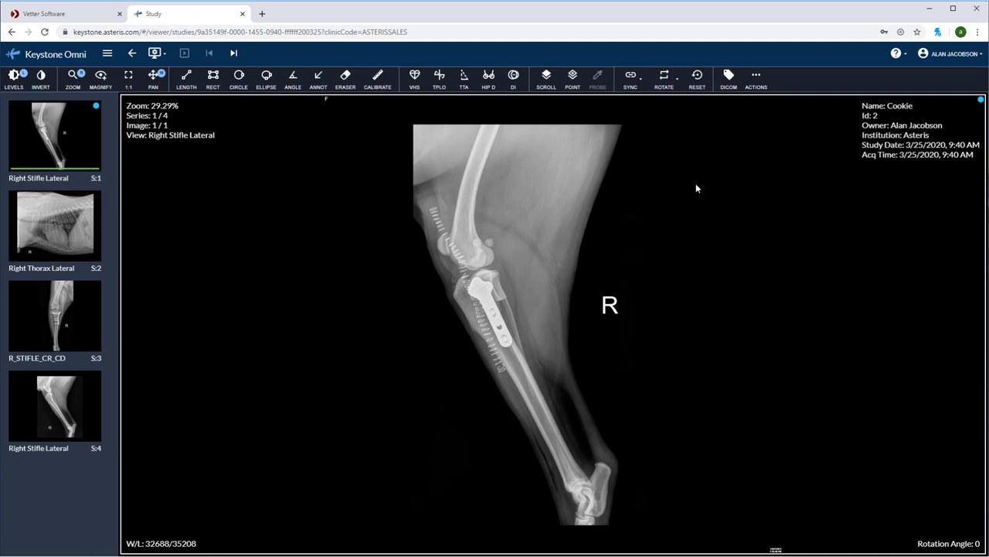
left_click(108, 14)
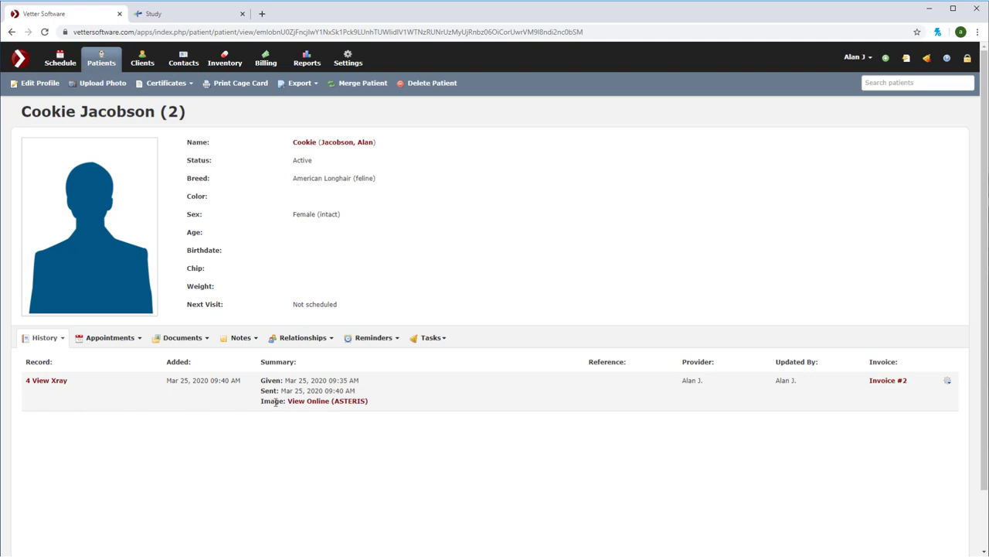
Open the 4 View Xray record's View Online (ASTERIS) images, then go back to Vetter Software
left_click(308, 399)
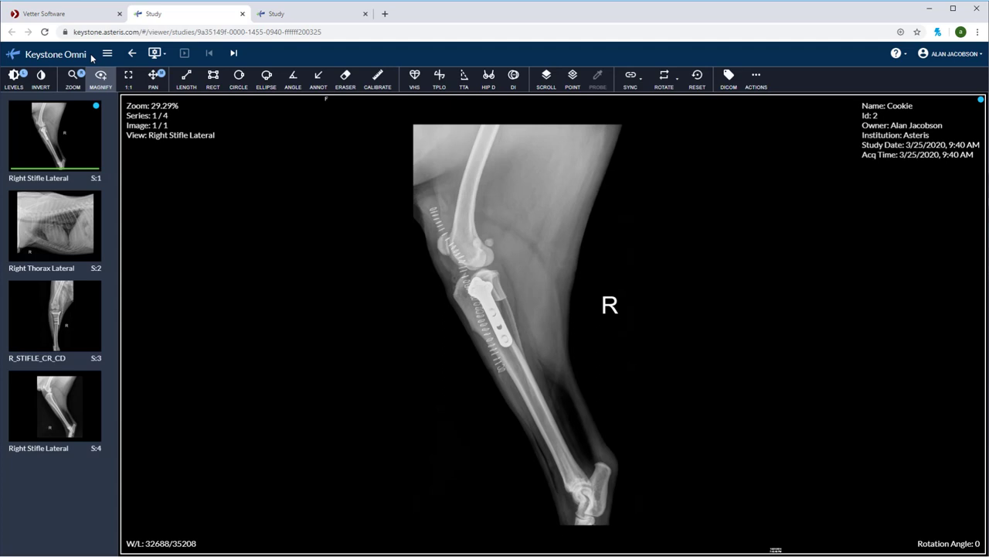
left_click(89, 17)
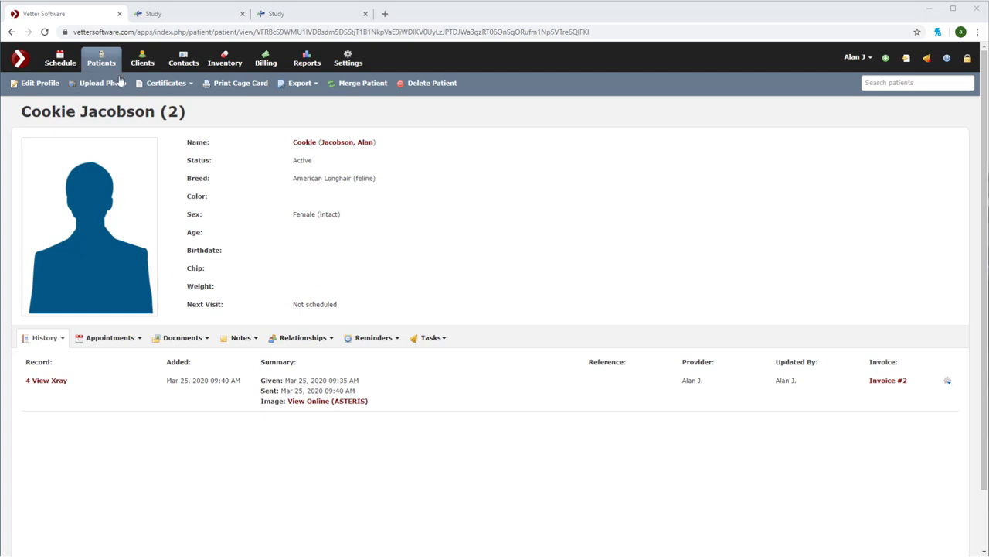
Start assigning the second Cookie image in Unassigned Images via its gear menu
left_click(108, 56)
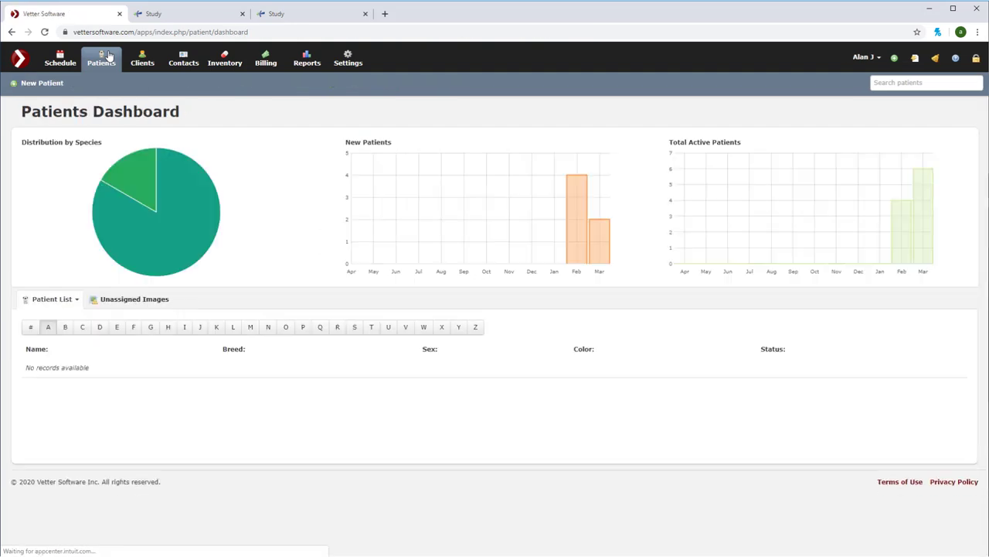
left_click(129, 307)
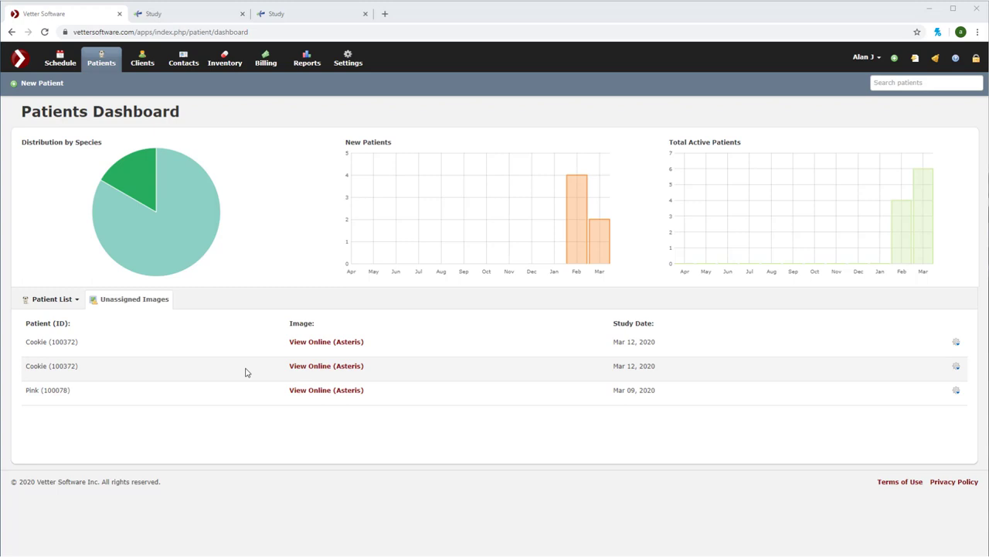
left_click(957, 367)
left_click(927, 381)
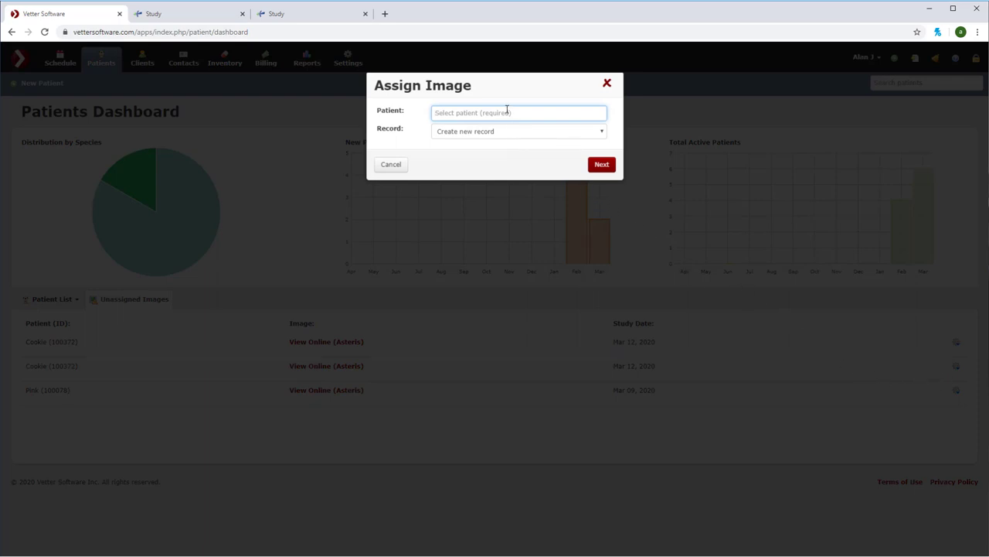
Assign the image to patient Cookie as a new 4 View Xray record and save it
type("cooki")
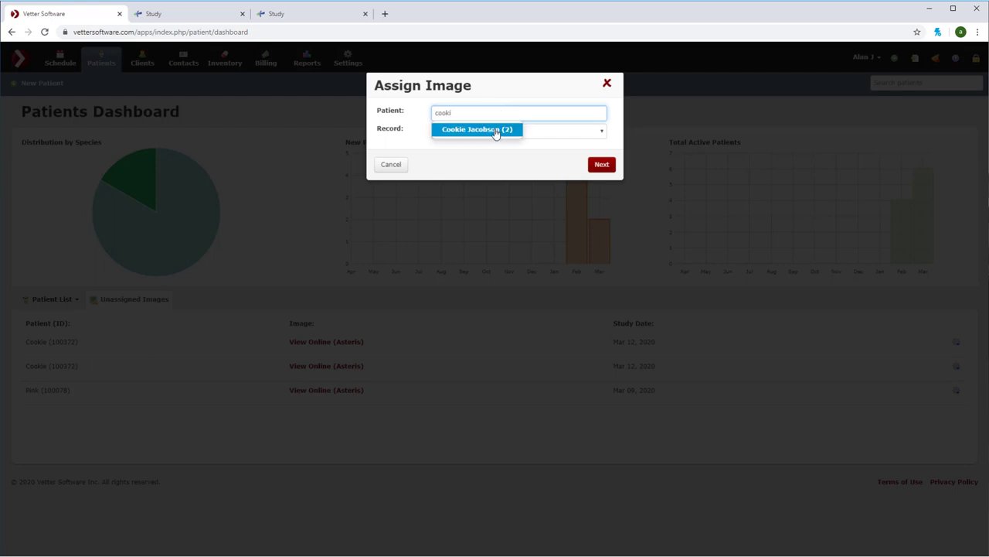
left_click(497, 130)
left_click(603, 167)
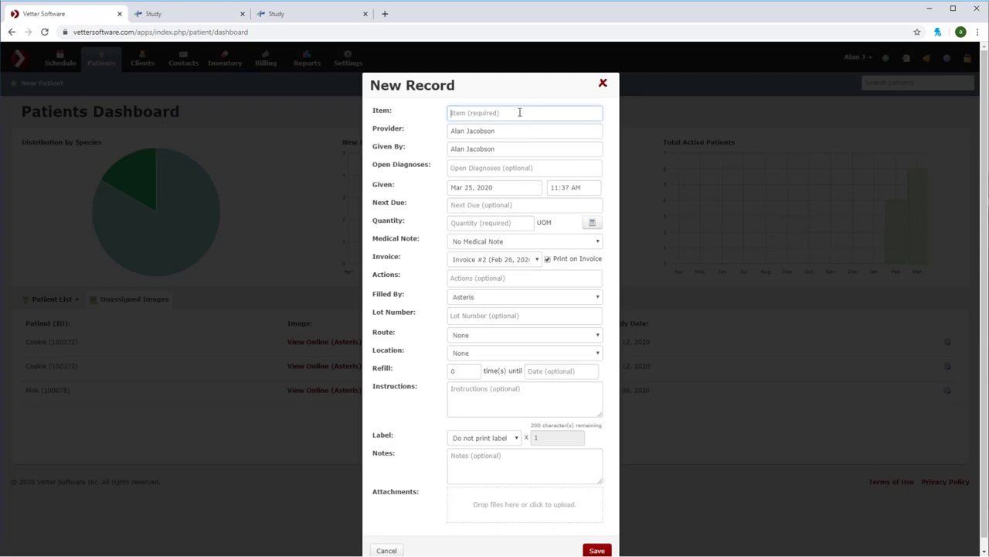
type("4 view")
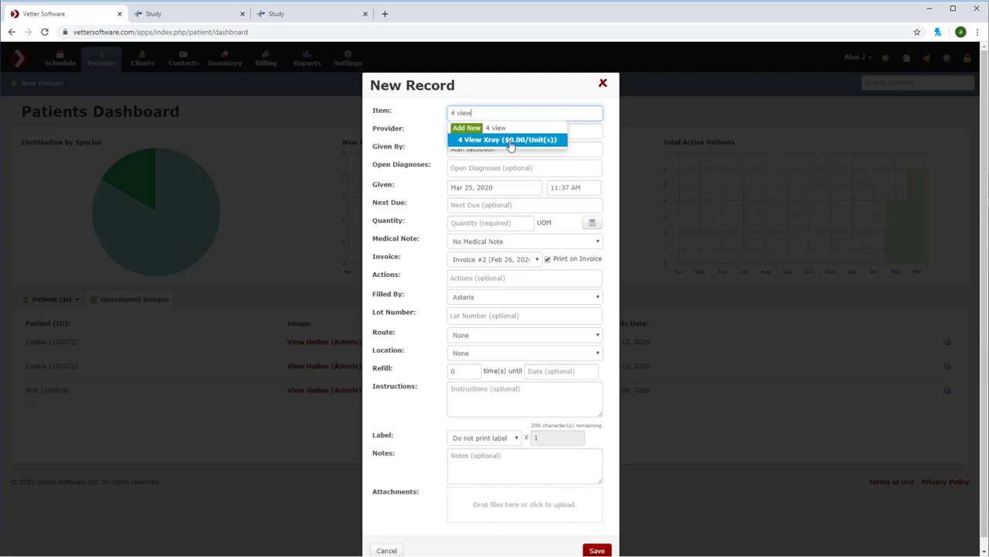
left_click(514, 139)
scroll(557, 368, "down", 1)
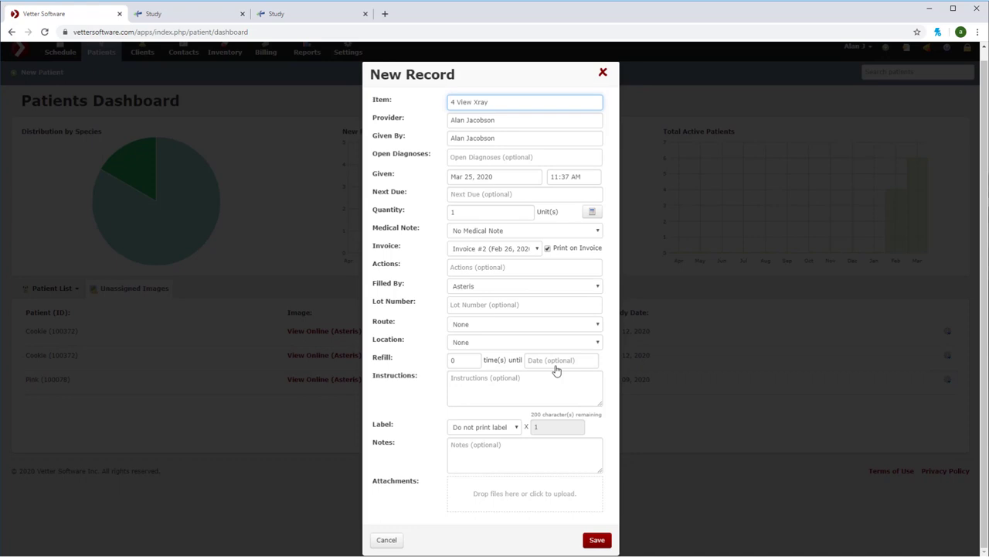
left_click(597, 539)
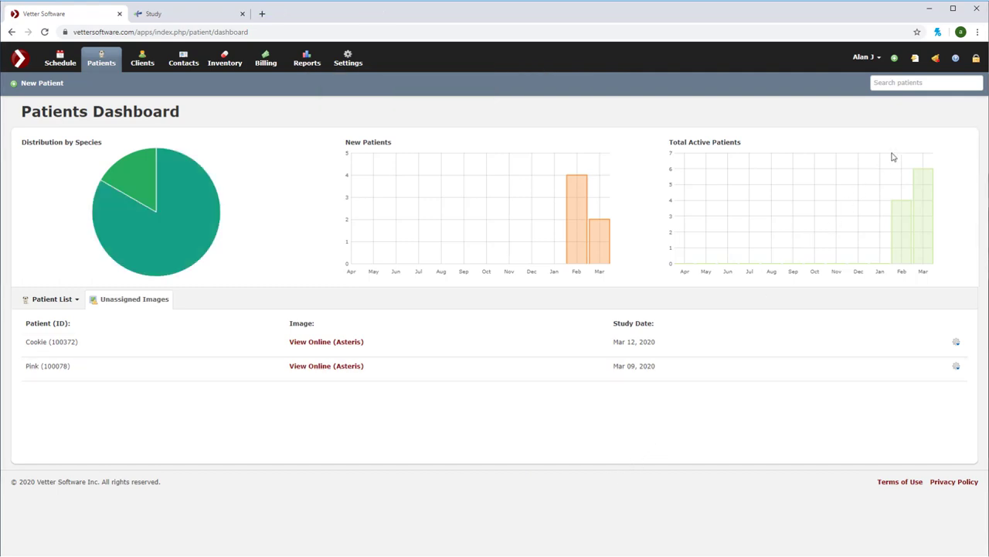
Find Cookie via search 'cooki' and view the top 4 View Xray row's images online
type("cooki")
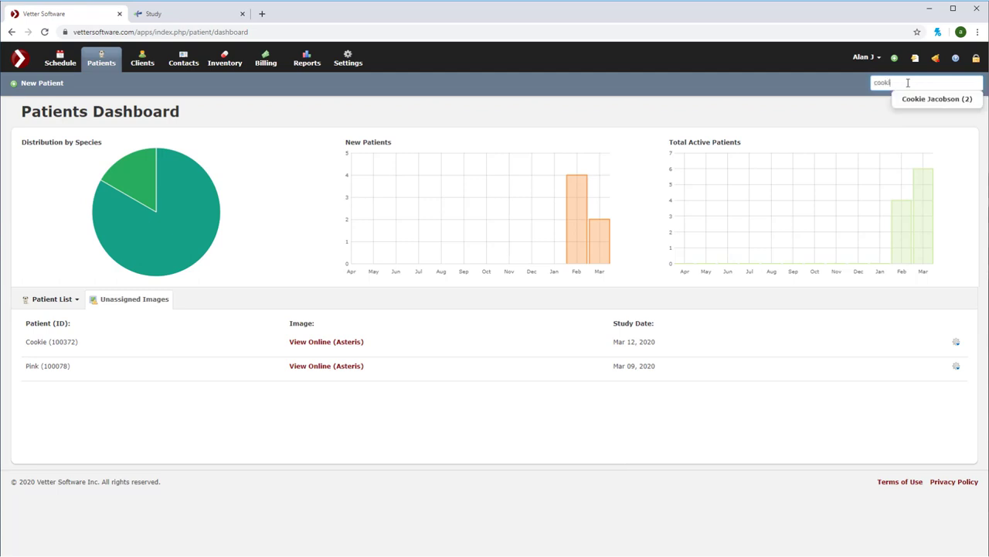
left_click(913, 98)
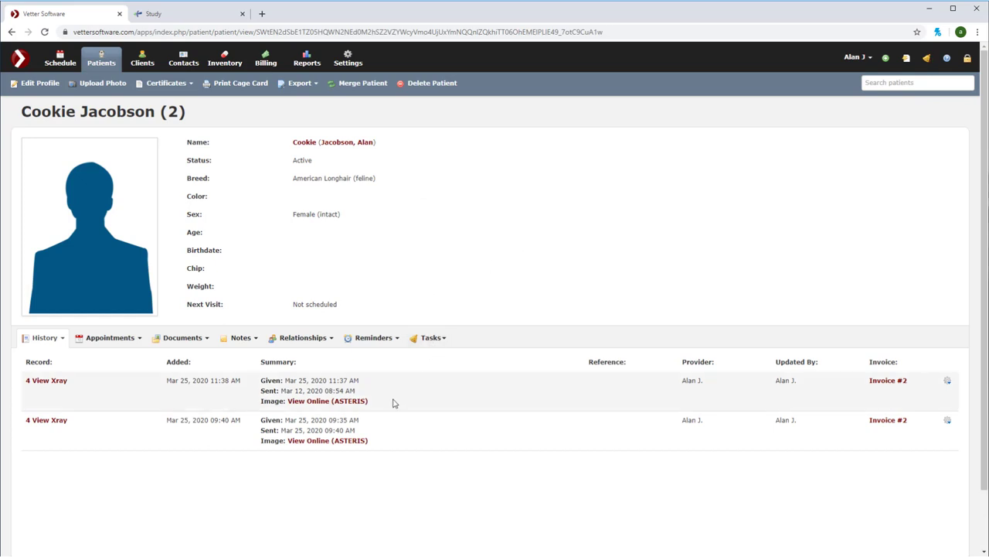
left_click(338, 402)
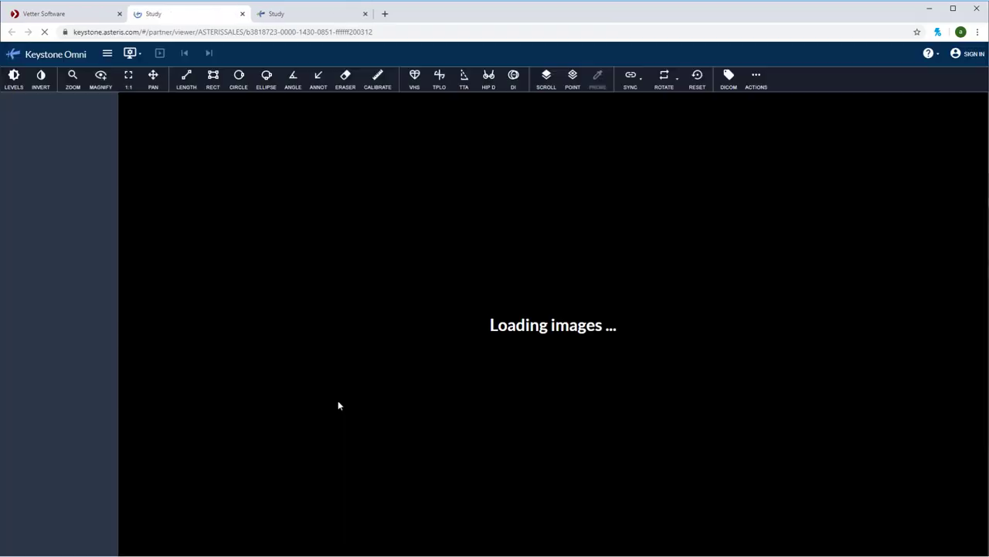